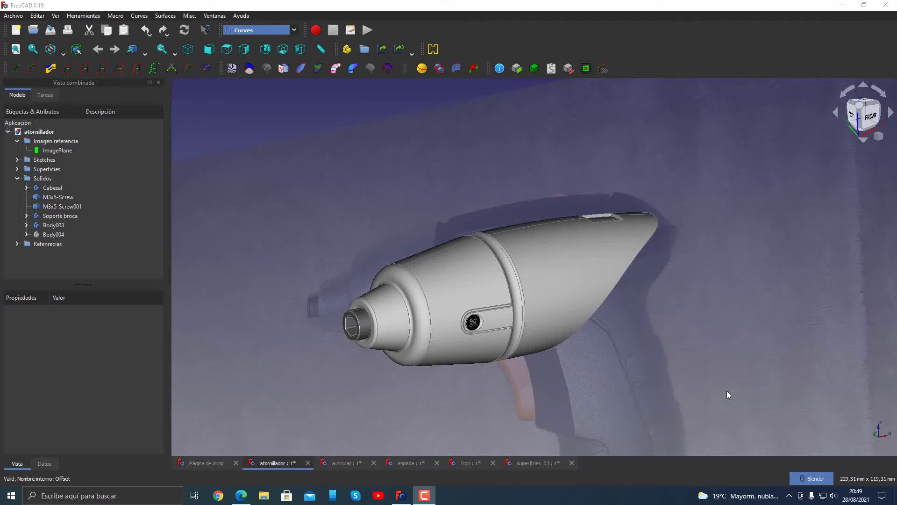
Overlay zebra stripes on the screwdriver model and rotate the stripe direction
{"action": "mouse_move", "coordinate": [669, 369]}
{"action": "middle_mouse_down"}
{"action": "mouse_move", "coordinate": [669, 360]}
{"action": "mouse_move", "coordinate": [479, 360]}
{"action": "mouse_move", "coordinate": [309, 339]}
{"action": "mouse_move", "coordinate": [813, 338]}
{"action": "mouse_move", "coordinate": [821, 278]}
{"action": "mouse_move", "coordinate": [791, 320]}
{"action": "mouse_move", "coordinate": [761, 341]}
{"action": "mouse_move", "coordinate": [718, 357]}
{"action": "mouse_move", "coordinate": [677, 358]}
{"action": "middle_mouse_up"}
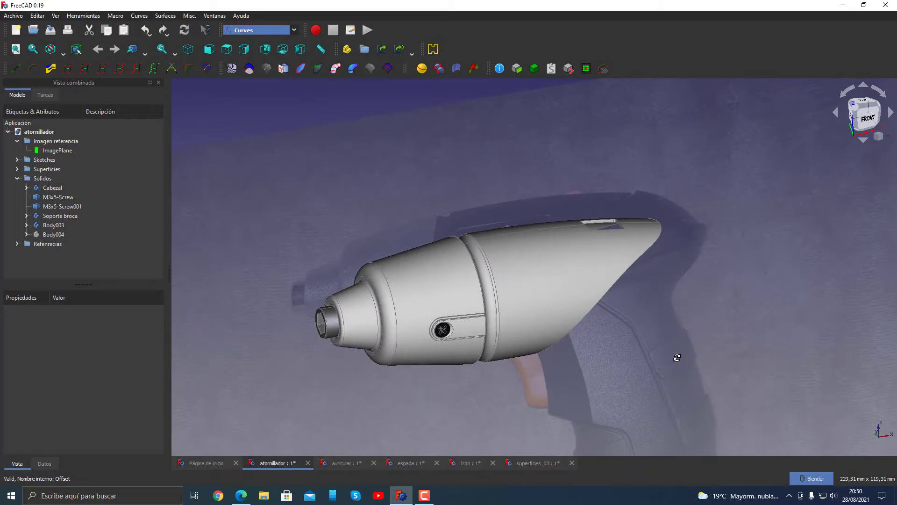
{"action": "left_click", "coordinate": [232, 69]}
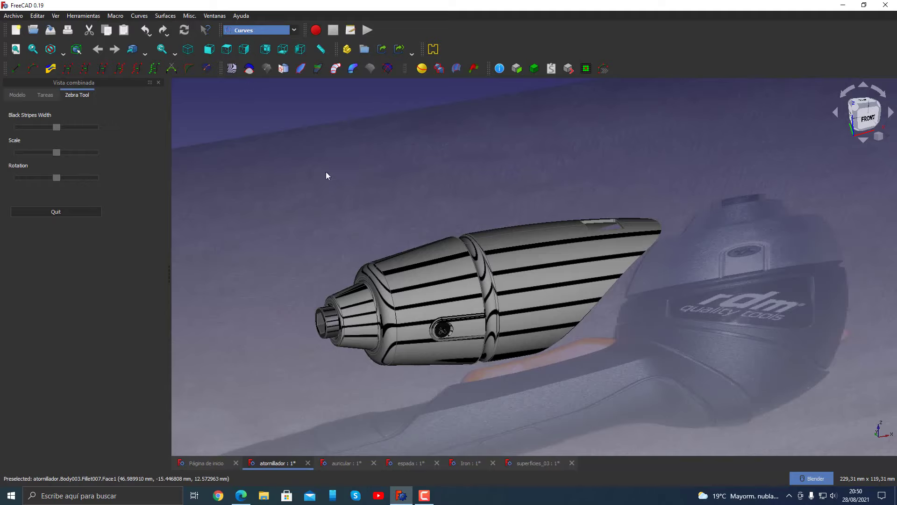
{"action": "mouse_move", "coordinate": [707, 343]}
{"action": "middle_mouse_down"}
{"action": "mouse_move", "coordinate": [582, 373]}
{"action": "mouse_move", "coordinate": [557, 415]}
{"action": "middle_mouse_up"}
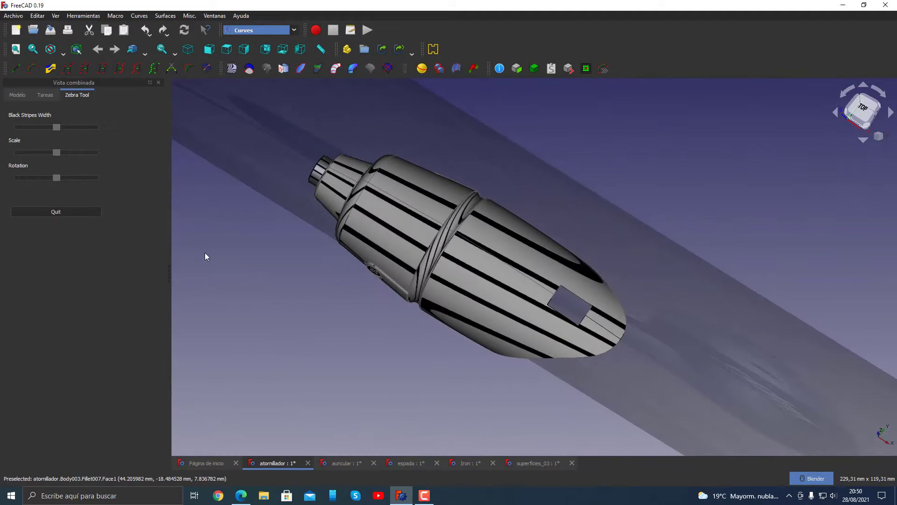
{"action": "left_click_drag", "start_coordinate": [46, 179], "coordinate": [12, 182]}
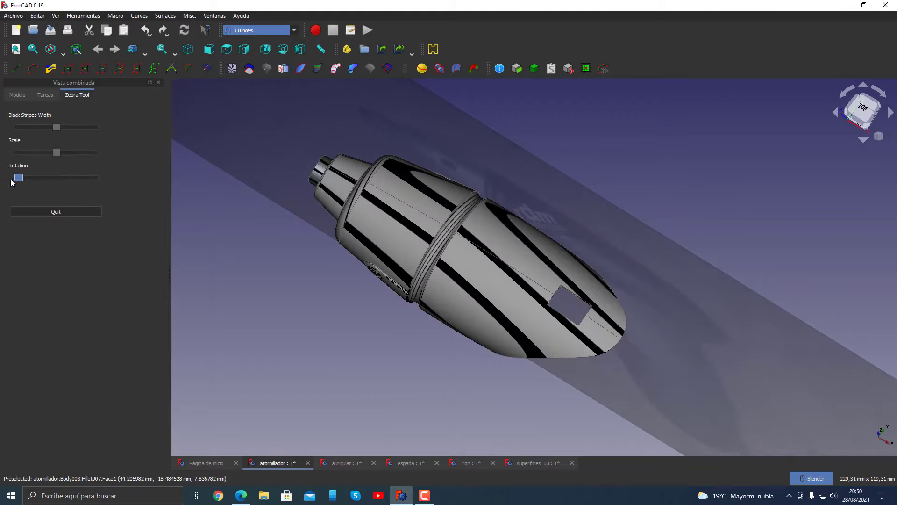
Orbit the striped screwdriver side-on and nose-on, then turn zebra stripes off
{"action": "mouse_move", "coordinate": [231, 348]}
{"action": "middle_mouse_down"}
{"action": "mouse_move", "coordinate": [285, 349]}
{"action": "mouse_move", "coordinate": [339, 364]}
{"action": "mouse_move", "coordinate": [423, 358]}
{"action": "mouse_move", "coordinate": [421, 261]}
{"action": "mouse_move", "coordinate": [370, 263]}
{"action": "mouse_move", "coordinate": [259, 320]}
{"action": "mouse_move", "coordinate": [401, 377]}
{"action": "middle_mouse_up"}
{"action": "mouse_move", "coordinate": [583, 377]}
{"action": "middle_mouse_down"}
{"action": "mouse_move", "coordinate": [458, 374]}
{"action": "mouse_move", "coordinate": [641, 406]}
{"action": "middle_mouse_up"}
{"action": "mouse_move", "coordinate": [476, 385]}
{"action": "middle_mouse_down"}
{"action": "mouse_move", "coordinate": [527, 386]}
{"action": "mouse_move", "coordinate": [579, 416]}
{"action": "mouse_move", "coordinate": [607, 412]}
{"action": "middle_mouse_up"}
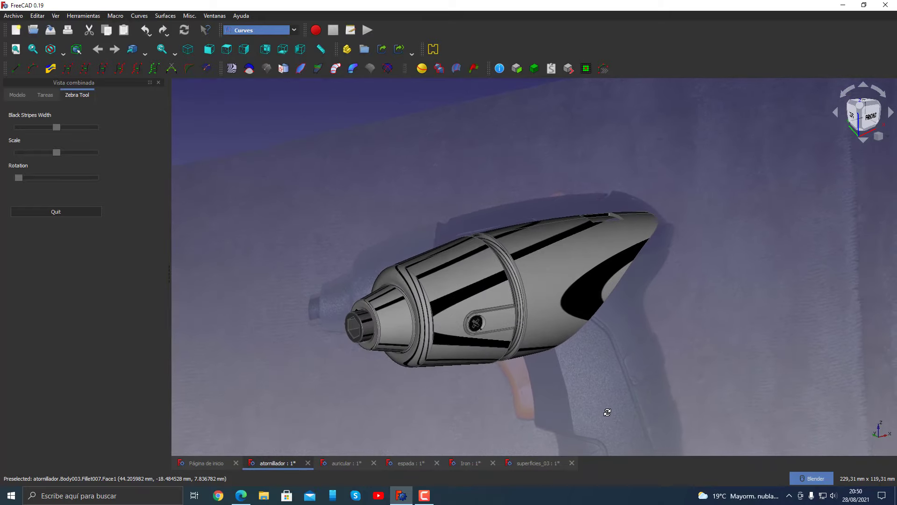
{"action": "left_click", "coordinate": [70, 214]}
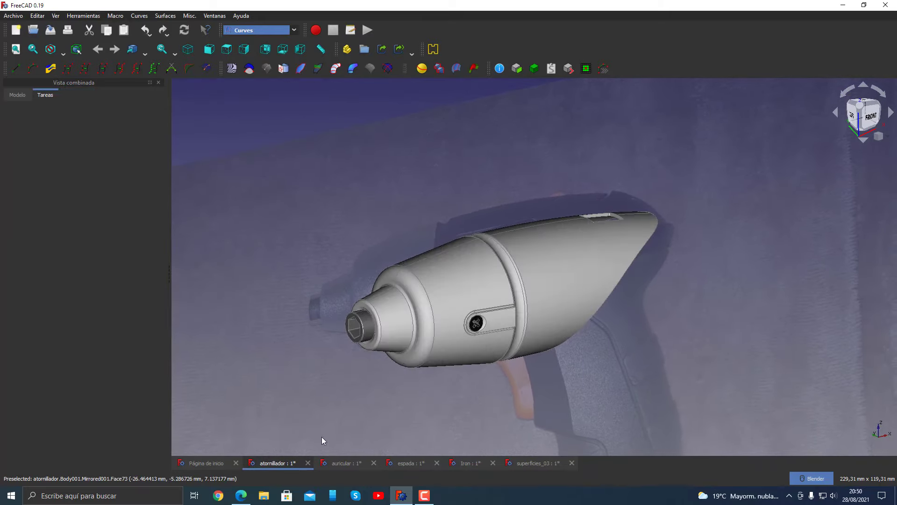
Bring up the auricular document and orbit the earpiece to a front-right view
{"action": "left_click", "coordinate": [334, 463]}
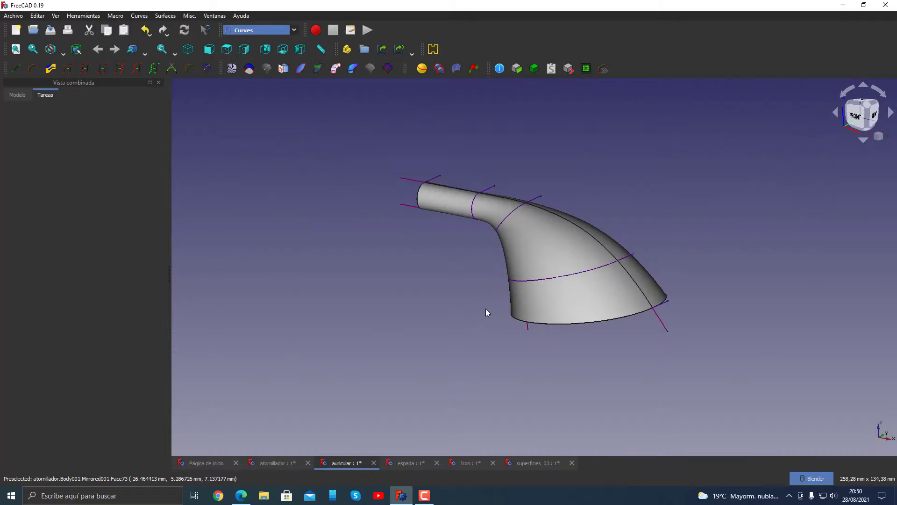
{"action": "middle_click_drag", "start_coordinate": [486, 309], "coordinate": [452, 309]}
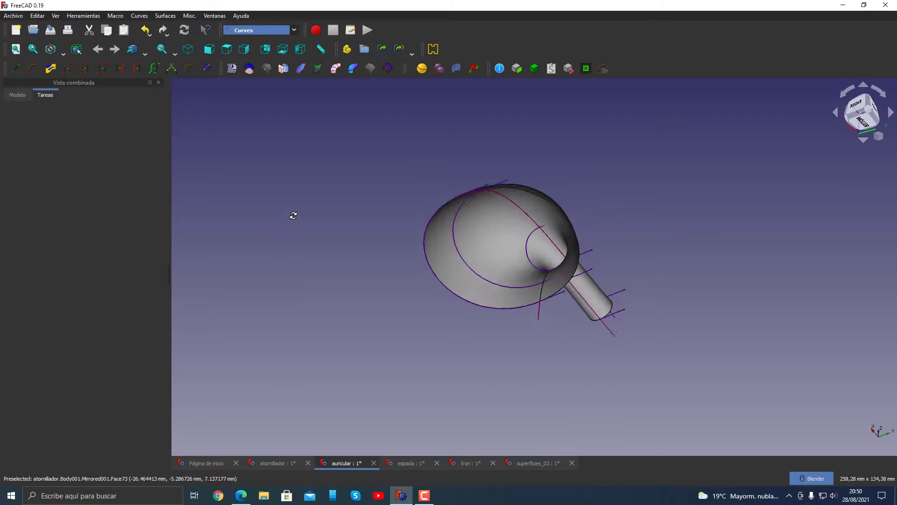
{"action": "mouse_move", "coordinate": [294, 207]}
{"action": "middle_mouse_down"}
{"action": "mouse_move", "coordinate": [377, 224]}
{"action": "mouse_move", "coordinate": [441, 252]}
{"action": "mouse_move", "coordinate": [481, 291]}
{"action": "middle_mouse_up"}
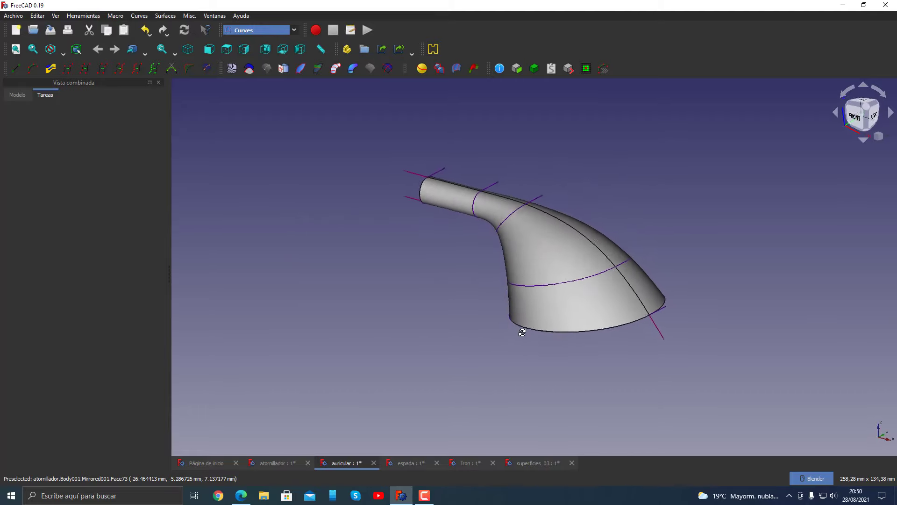
{"action": "left_click", "coordinate": [232, 69]}
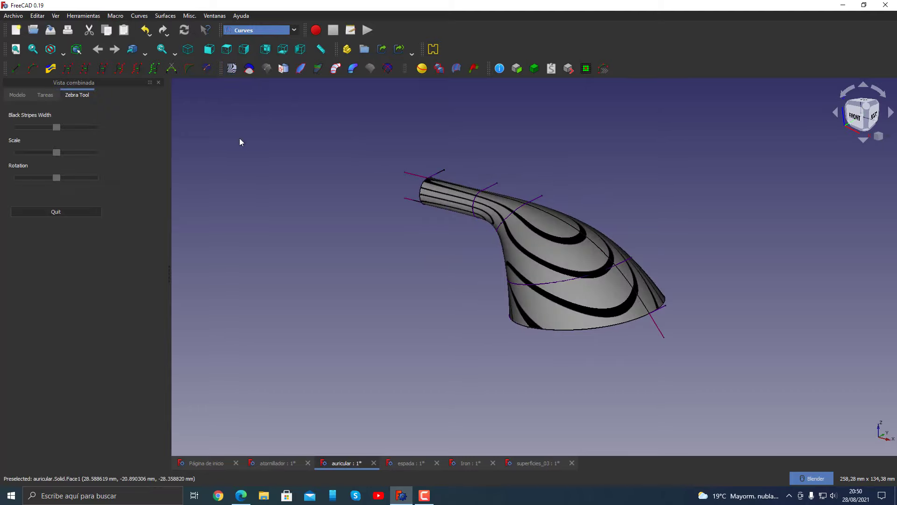
{"action": "middle_click_drag", "start_coordinate": [505, 399], "coordinate": [451, 400]}
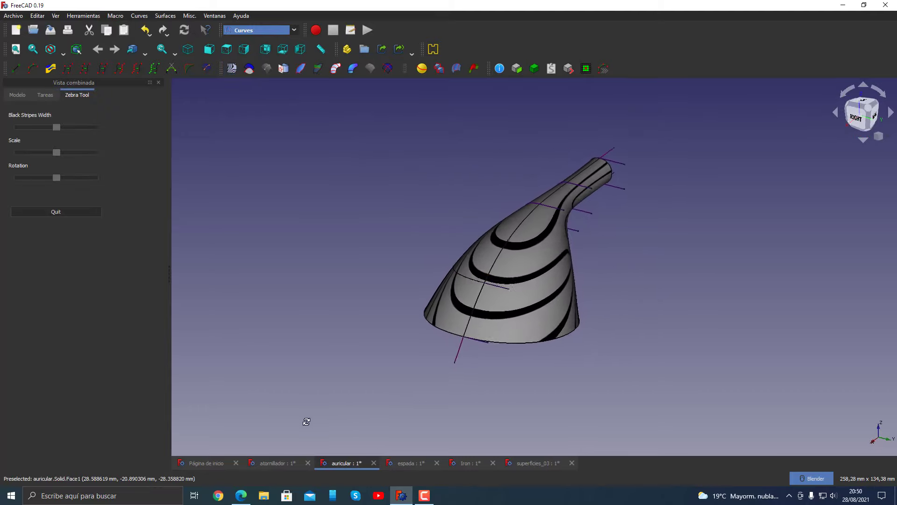
{"action": "mouse_move", "coordinate": [727, 275]}
{"action": "middle_mouse_down"}
{"action": "mouse_move", "coordinate": [688, 273]}
{"action": "mouse_move", "coordinate": [645, 312]}
{"action": "mouse_move", "coordinate": [631, 386]}
{"action": "middle_mouse_up"}
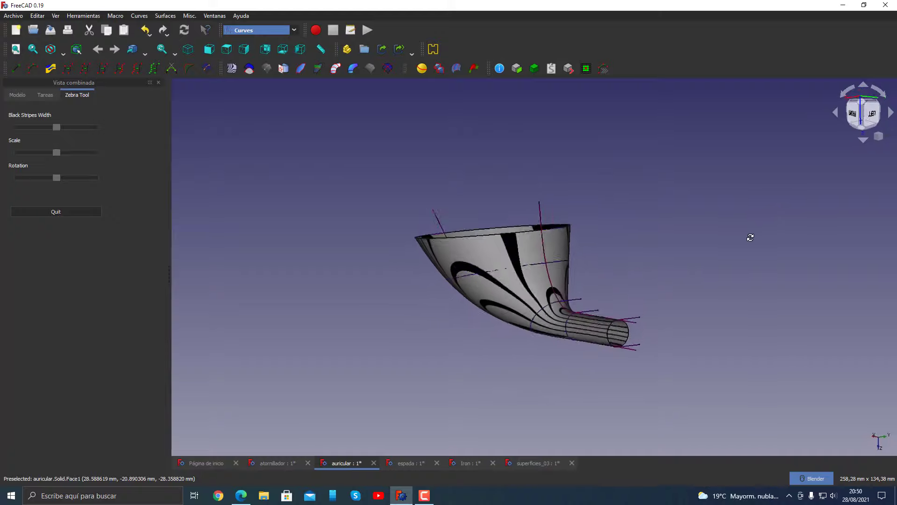
{"action": "mouse_move", "coordinate": [735, 259]}
{"action": "middle_mouse_down"}
{"action": "mouse_move", "coordinate": [710, 274]}
{"action": "mouse_move", "coordinate": [591, 286]}
{"action": "mouse_move", "coordinate": [541, 256]}
{"action": "mouse_move", "coordinate": [493, 251]}
{"action": "mouse_move", "coordinate": [469, 221]}
{"action": "mouse_move", "coordinate": [458, 182]}
{"action": "mouse_move", "coordinate": [459, 117]}
{"action": "middle_mouse_up"}
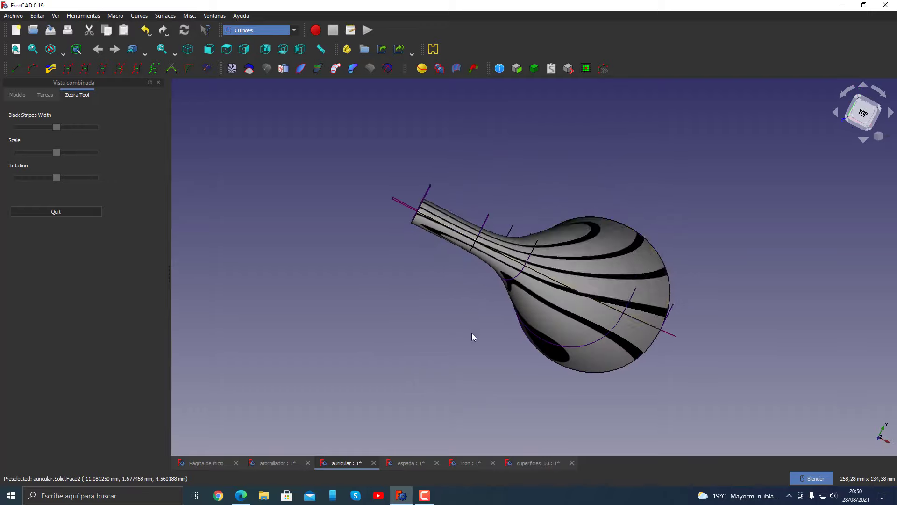
{"action": "mouse_move", "coordinate": [473, 337]}
{"action": "middle_mouse_down"}
{"action": "mouse_move", "coordinate": [486, 260]}
{"action": "mouse_move", "coordinate": [548, 215]}
{"action": "mouse_move", "coordinate": [569, 232]}
{"action": "mouse_move", "coordinate": [628, 231]}
{"action": "middle_mouse_up"}
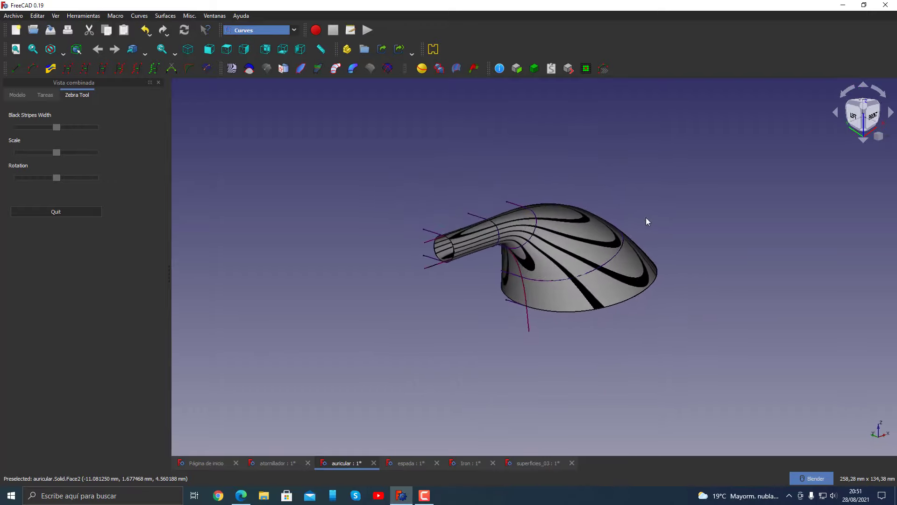
{"action": "left_click", "coordinate": [76, 212]}
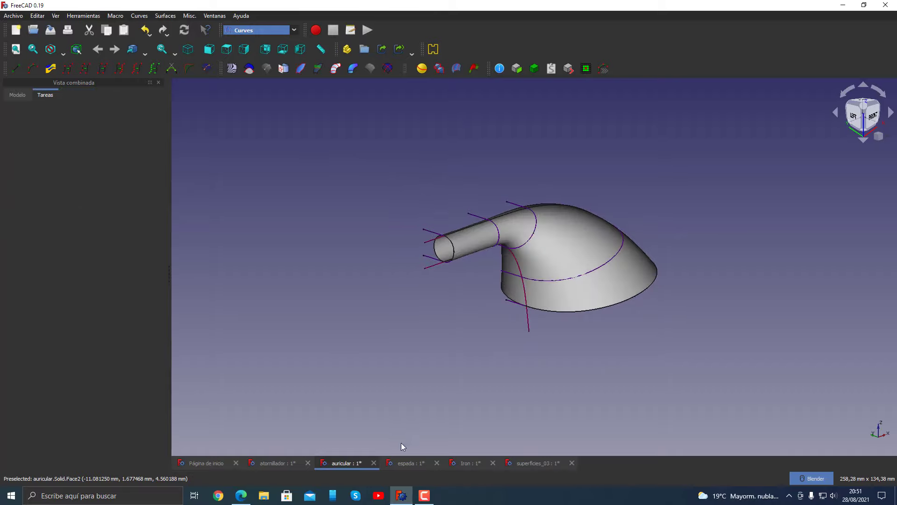
Inspect the espada sword from several zoomed angles, then move on to the Iron document
{"action": "left_click", "coordinate": [412, 462]}
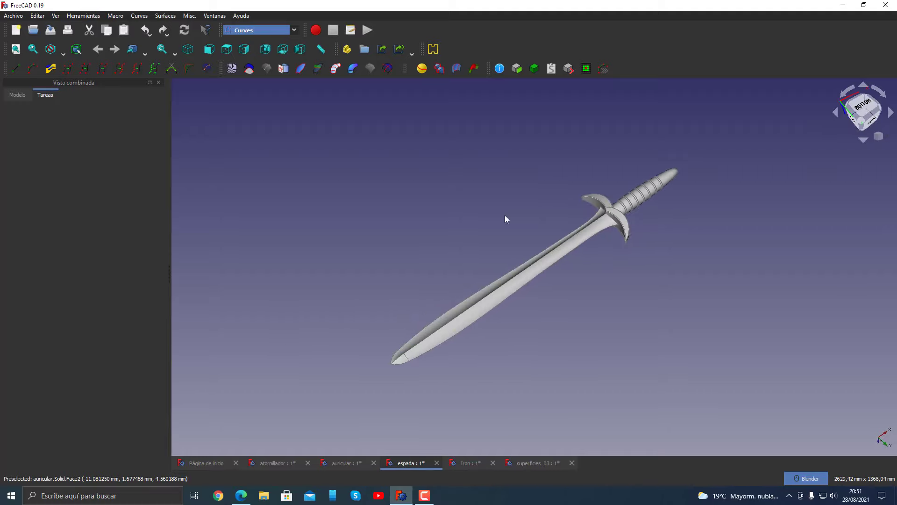
{"action": "middle_click_drag", "start_coordinate": [484, 292], "coordinate": [478, 329]}
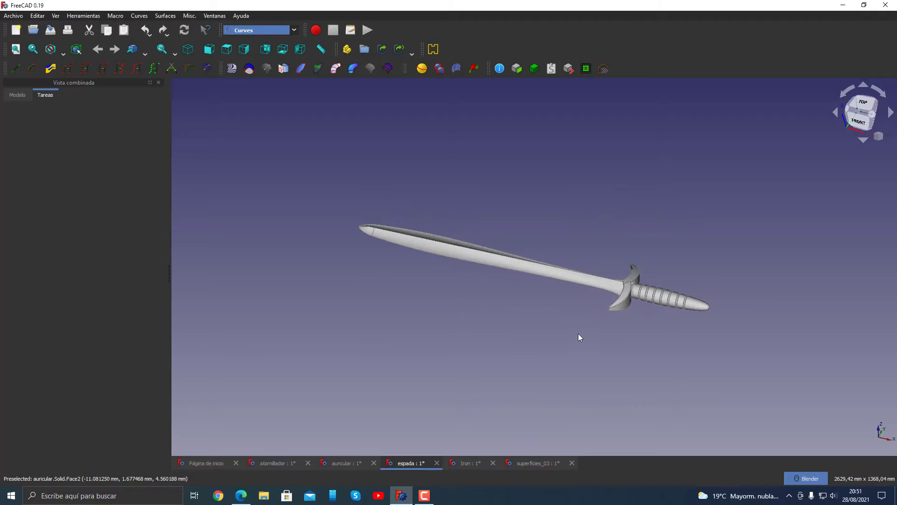
{"action": "scroll", "coordinate": [575, 322], "scroll_direction": "up", "scroll_amount": 2}
{"action": "mouse_move", "coordinate": [571, 316]}
{"action": "middle_mouse_down"}
{"action": "mouse_move", "coordinate": [576, 383]}
{"action": "mouse_move", "coordinate": [569, 395]}
{"action": "mouse_move", "coordinate": [629, 229]}
{"action": "mouse_move", "coordinate": [593, 163]}
{"action": "middle_mouse_up"}
{"action": "mouse_move", "coordinate": [566, 231]}
{"action": "middle_mouse_down"}
{"action": "mouse_move", "coordinate": [567, 184]}
{"action": "mouse_move", "coordinate": [589, 164]}
{"action": "mouse_move", "coordinate": [640, 148]}
{"action": "mouse_move", "coordinate": [692, 138]}
{"action": "mouse_move", "coordinate": [807, 164]}
{"action": "mouse_move", "coordinate": [806, 192]}
{"action": "mouse_move", "coordinate": [659, 172]}
{"action": "mouse_move", "coordinate": [584, 226]}
{"action": "mouse_move", "coordinate": [549, 280]}
{"action": "mouse_move", "coordinate": [473, 335]}
{"action": "mouse_move", "coordinate": [463, 358]}
{"action": "middle_mouse_up"}
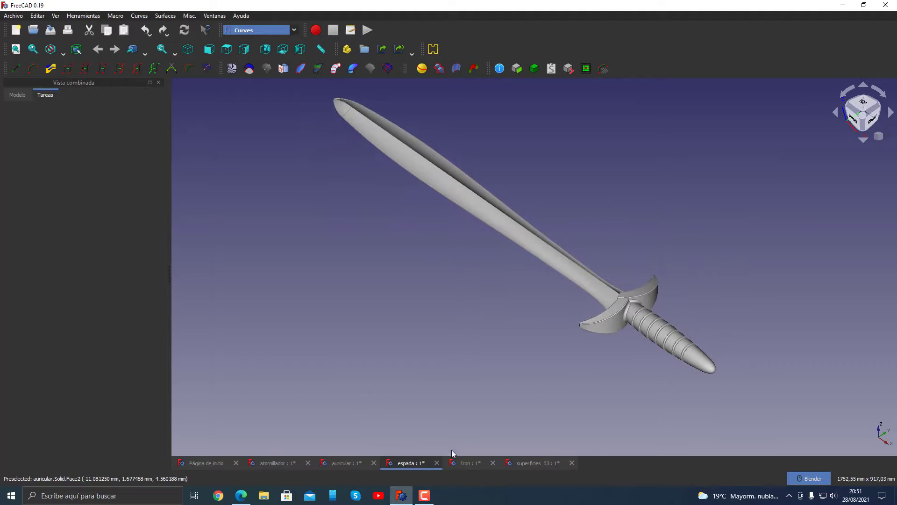
{"action": "left_click", "coordinate": [467, 462]}
Zebra-stripe the iron and orbit to inspect its side, nose and rear reflections
{"action": "mouse_move", "coordinate": [429, 379]}
{"action": "middle_mouse_down"}
{"action": "mouse_move", "coordinate": [411, 364]}
{"action": "mouse_move", "coordinate": [682, 368]}
{"action": "mouse_move", "coordinate": [807, 357]}
{"action": "middle_mouse_up"}
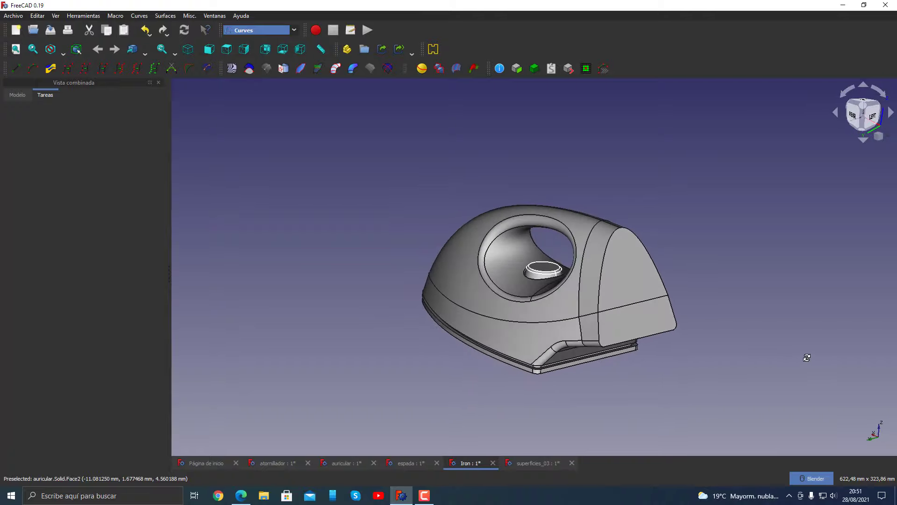
{"action": "mouse_move", "coordinate": [413, 415]}
{"action": "middle_mouse_down"}
{"action": "mouse_move", "coordinate": [553, 393]}
{"action": "mouse_move", "coordinate": [563, 365]}
{"action": "mouse_move", "coordinate": [547, 320]}
{"action": "mouse_move", "coordinate": [506, 327]}
{"action": "mouse_move", "coordinate": [377, 394]}
{"action": "mouse_move", "coordinate": [372, 424]}
{"action": "mouse_move", "coordinate": [458, 452]}
{"action": "mouse_move", "coordinate": [516, 341]}
{"action": "middle_mouse_up"}
{"action": "left_click", "coordinate": [232, 69]}
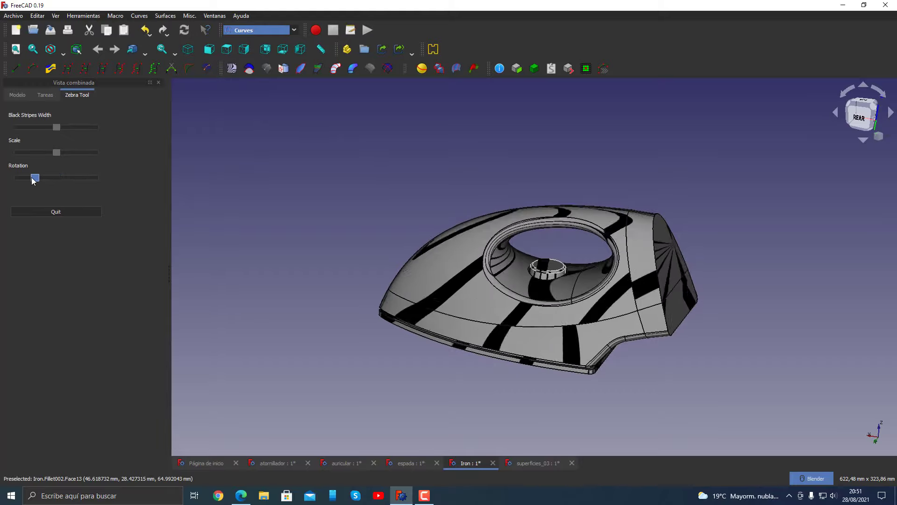
{"action": "mouse_move", "coordinate": [231, 322]}
{"action": "middle_mouse_down"}
{"action": "mouse_move", "coordinate": [270, 321]}
{"action": "mouse_move", "coordinate": [394, 354]}
{"action": "mouse_move", "coordinate": [524, 353]}
{"action": "mouse_move", "coordinate": [454, 387]}
{"action": "mouse_move", "coordinate": [434, 374]}
{"action": "mouse_move", "coordinate": [486, 374]}
{"action": "mouse_move", "coordinate": [514, 394]}
{"action": "mouse_move", "coordinate": [503, 427]}
{"action": "middle_mouse_up"}
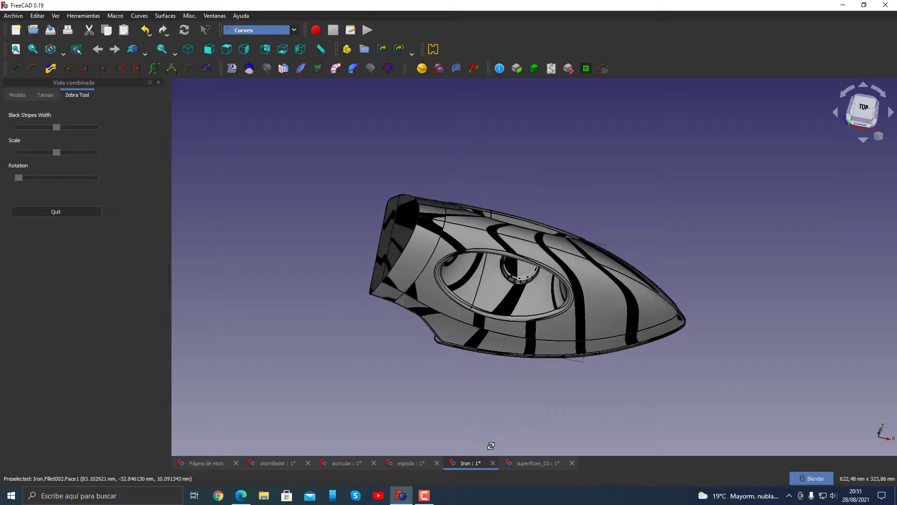
{"action": "mouse_move", "coordinate": [480, 461]}
{"action": "middle_mouse_down"}
{"action": "mouse_move", "coordinate": [410, 460]}
{"action": "mouse_move", "coordinate": [335, 431]}
{"action": "mouse_move", "coordinate": [226, 336]}
{"action": "mouse_move", "coordinate": [320, 377]}
{"action": "middle_mouse_up"}
{"action": "mouse_move", "coordinate": [776, 336]}
{"action": "middle_mouse_down"}
{"action": "mouse_move", "coordinate": [611, 310]}
{"action": "mouse_move", "coordinate": [577, 284]}
{"action": "mouse_move", "coordinate": [555, 203]}
{"action": "mouse_move", "coordinate": [541, 216]}
{"action": "mouse_move", "coordinate": [527, 265]}
{"action": "mouse_move", "coordinate": [821, 363]}
{"action": "mouse_move", "coordinate": [802, 374]}
{"action": "middle_mouse_up"}
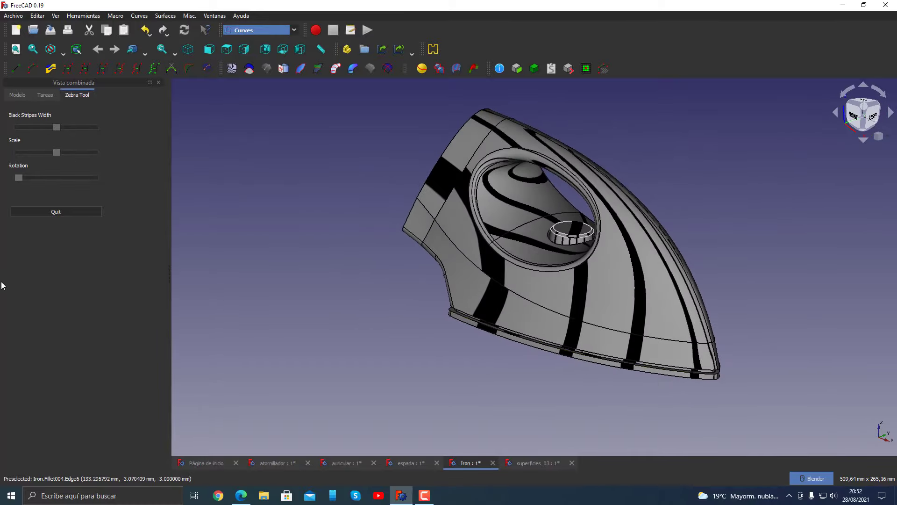
{"action": "left_click", "coordinate": [48, 212]}
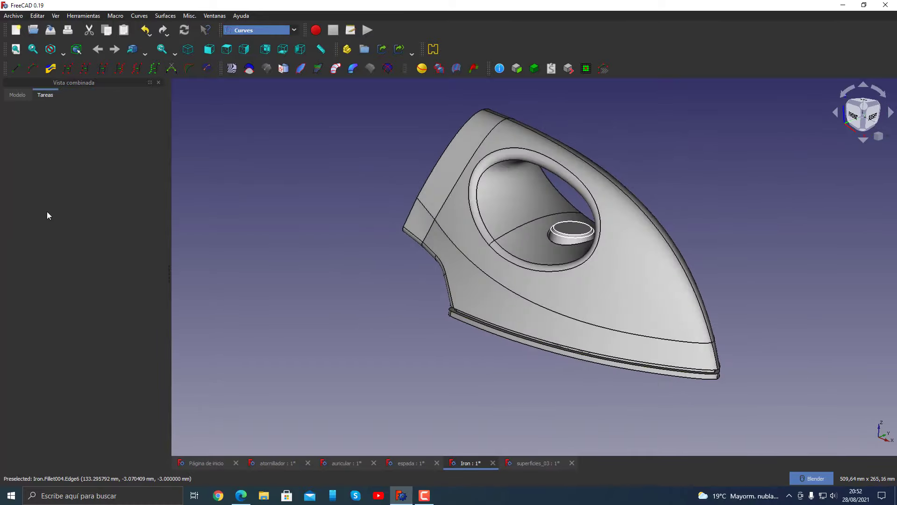
{"action": "left_click", "coordinate": [517, 464]}
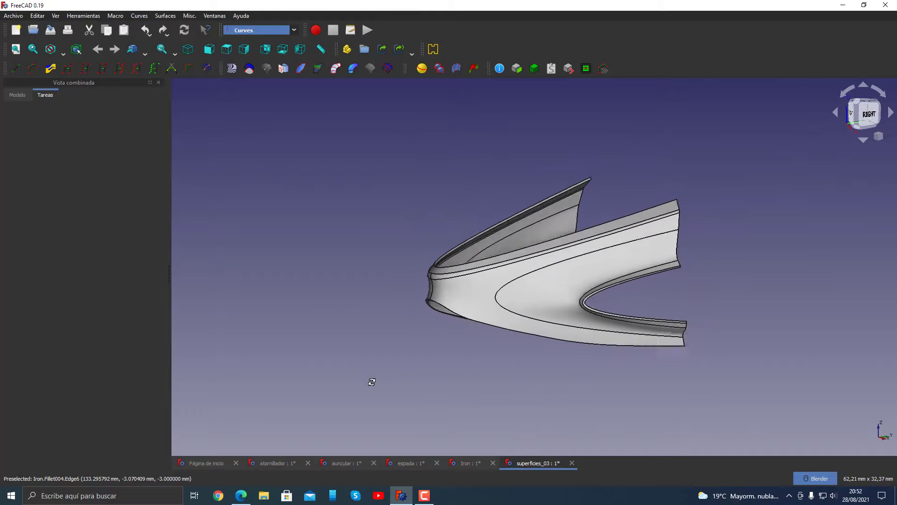
{"action": "middle_click_drag", "start_coordinate": [372, 382], "coordinate": [335, 388]}
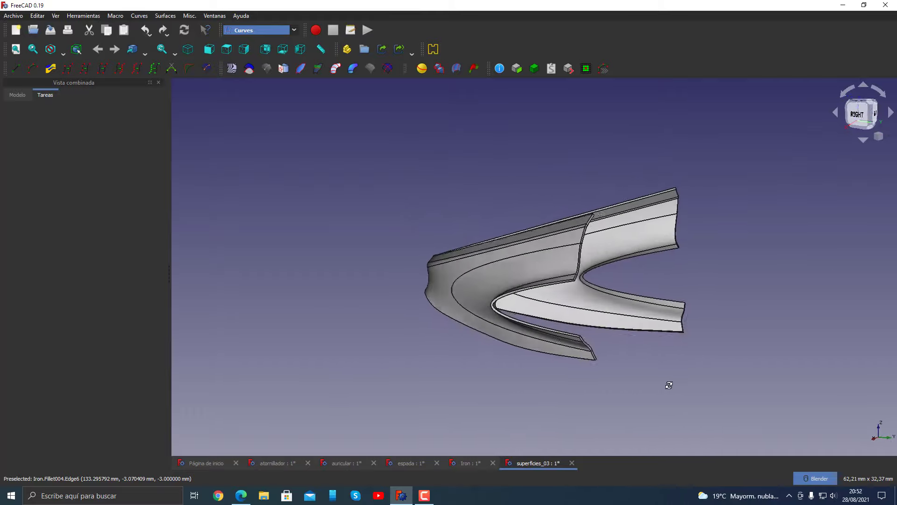
{"action": "middle_click_drag", "start_coordinate": [526, 381], "coordinate": [498, 374]}
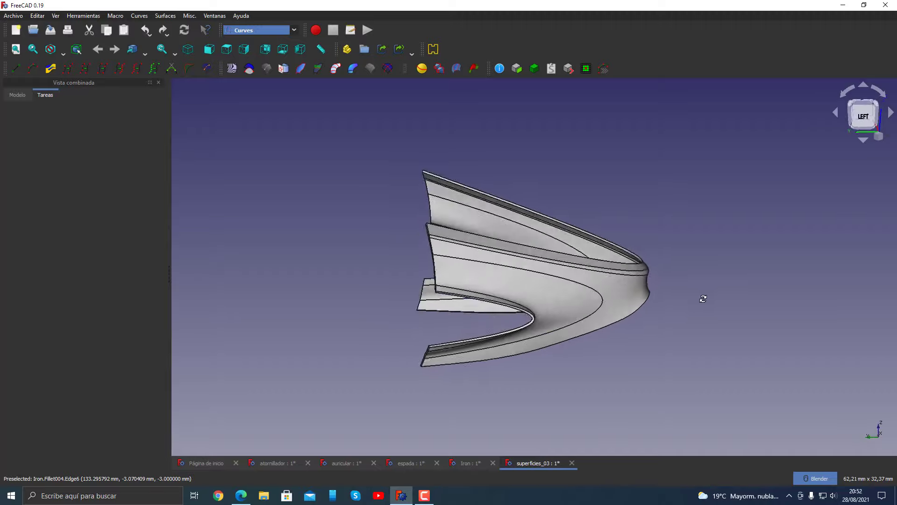
{"action": "mouse_move", "coordinate": [679, 318]}
{"action": "middle_mouse_down"}
{"action": "mouse_move", "coordinate": [671, 380]}
{"action": "mouse_move", "coordinate": [662, 361]}
{"action": "mouse_move", "coordinate": [671, 332]}
{"action": "middle_mouse_up"}
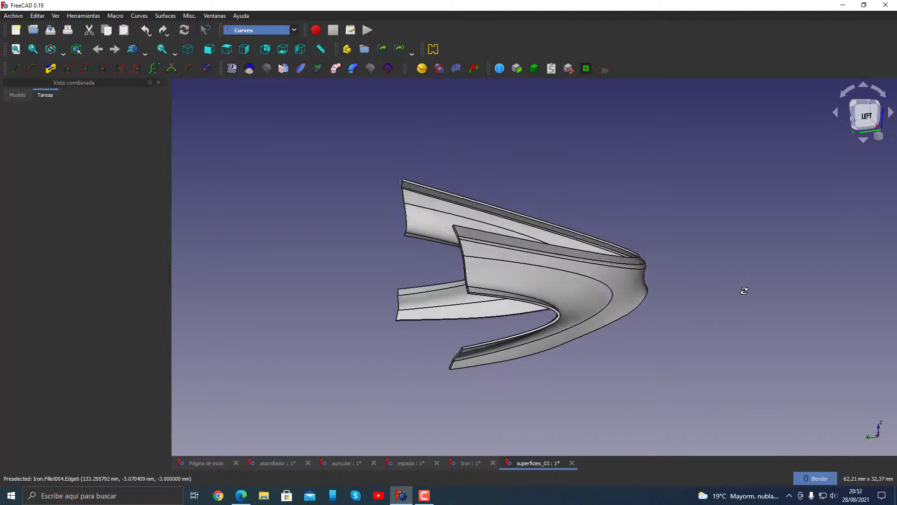
{"action": "mouse_move", "coordinate": [814, 261]}
{"action": "middle_mouse_down"}
{"action": "mouse_move", "coordinate": [758, 201]}
{"action": "mouse_move", "coordinate": [639, 140]}
{"action": "mouse_move", "coordinate": [623, 111]}
{"action": "mouse_move", "coordinate": [556, 238]}
{"action": "mouse_move", "coordinate": [513, 257]}
{"action": "mouse_move", "coordinate": [463, 241]}
{"action": "middle_mouse_up"}
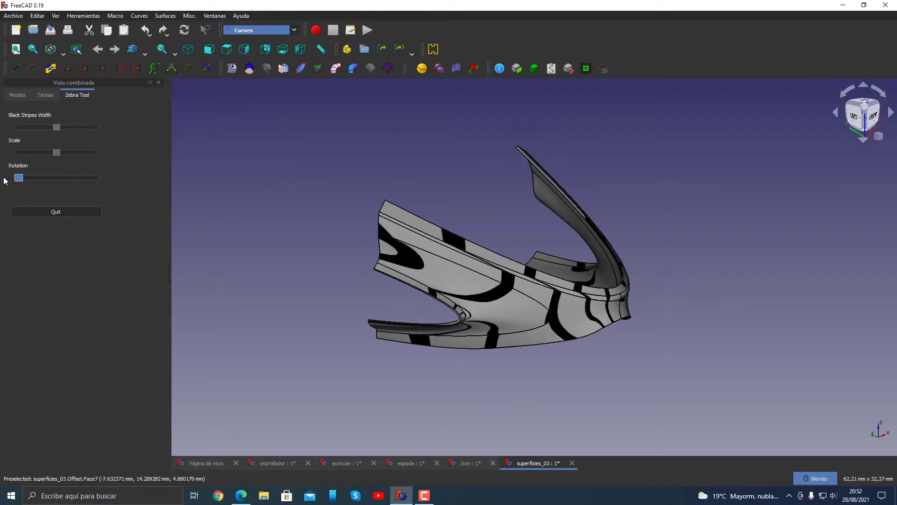
Orbit the striped superficies_03 shell to check reflections from behind and the side
{"action": "middle_click_drag", "start_coordinate": [215, 295], "coordinate": [453, 326]}
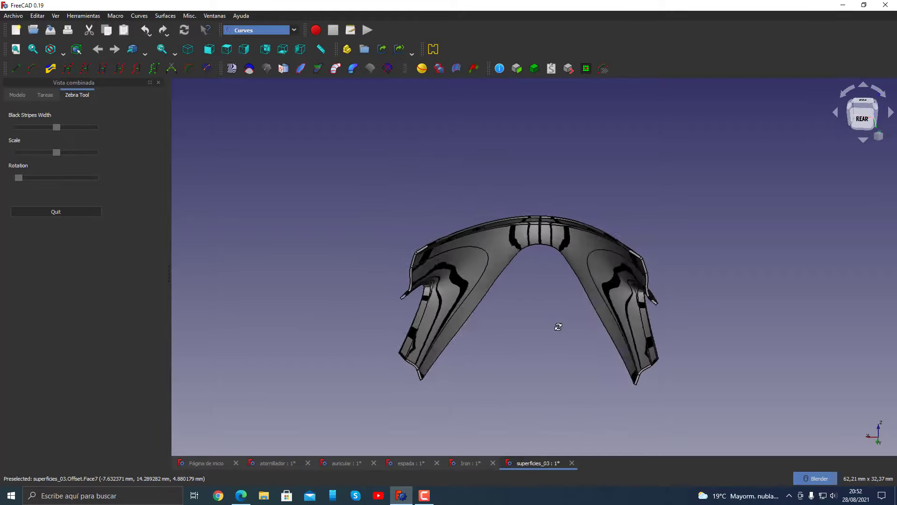
{"action": "mouse_move", "coordinate": [558, 327]}
{"action": "middle_mouse_down"}
{"action": "mouse_move", "coordinate": [613, 320]}
{"action": "mouse_move", "coordinate": [521, 355]}
{"action": "mouse_move", "coordinate": [435, 352]}
{"action": "mouse_move", "coordinate": [631, 353]}
{"action": "middle_mouse_up"}
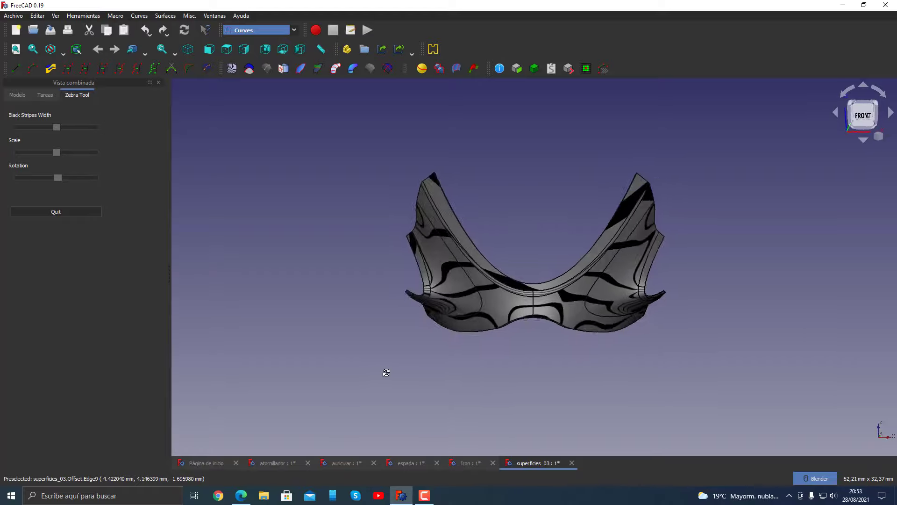
{"action": "middle_click_drag", "start_coordinate": [444, 378], "coordinate": [484, 383]}
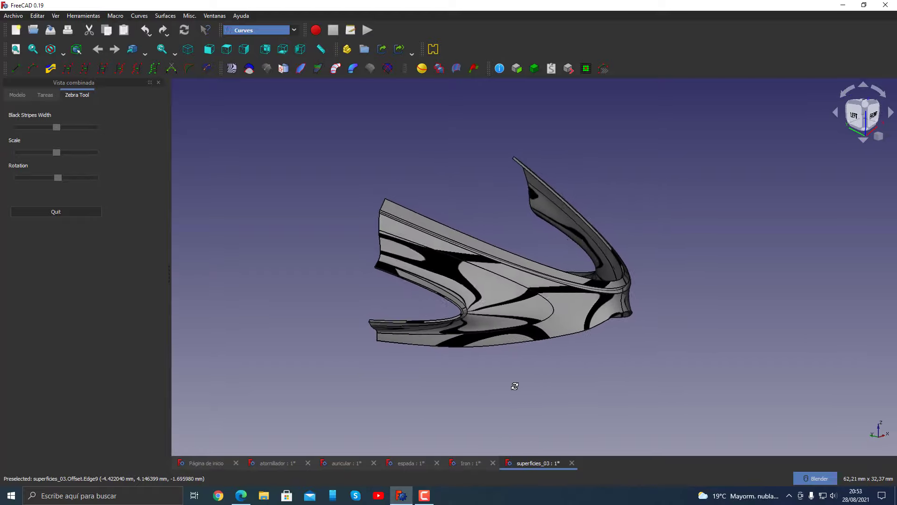
{"action": "mouse_move", "coordinate": [543, 386]}
{"action": "middle_mouse_down"}
{"action": "mouse_move", "coordinate": [569, 377]}
{"action": "mouse_move", "coordinate": [580, 334]}
{"action": "mouse_move", "coordinate": [467, 385]}
{"action": "mouse_move", "coordinate": [385, 406]}
{"action": "middle_mouse_up"}
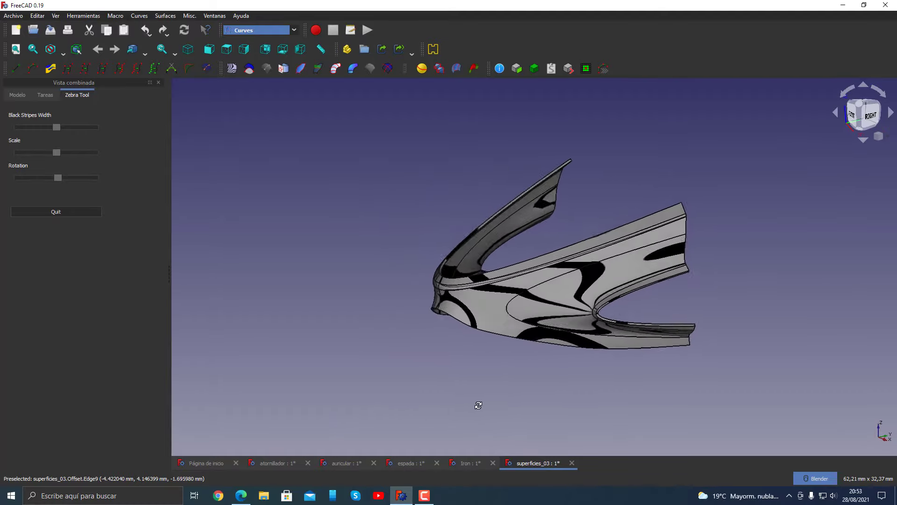
Quit the zebra analysis and hide the Offset surface from the Modelo tree
{"action": "left_click", "coordinate": [52, 213]}
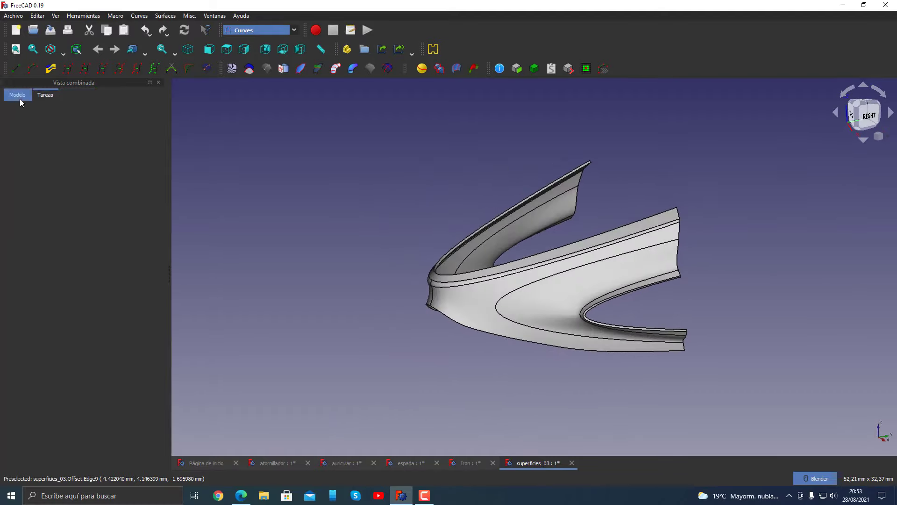
{"action": "left_click", "coordinate": [20, 99]}
{"action": "left_click", "coordinate": [38, 180]}
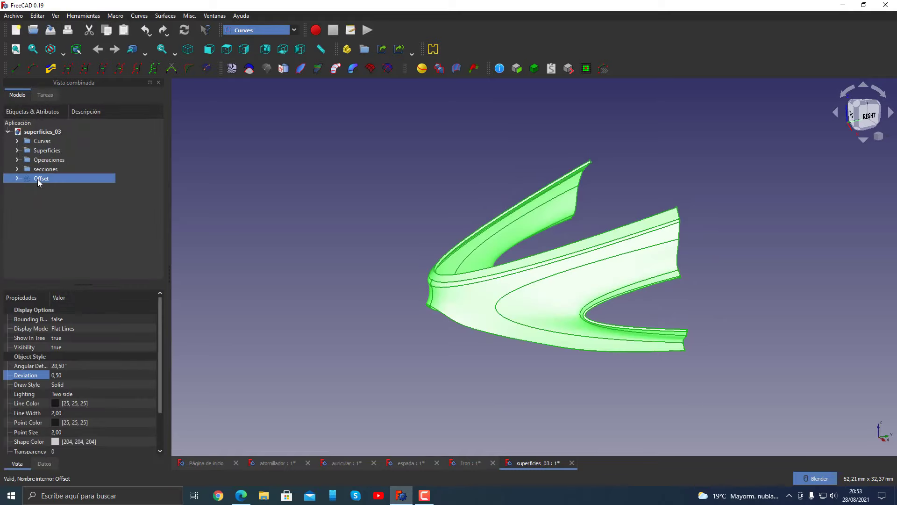
{"action": "key", "text": "space"}
Show the Curvas curves from mirror_Edge1 through Blend_Curve002 as a wireframe network
{"action": "left_click", "coordinate": [17, 141]}
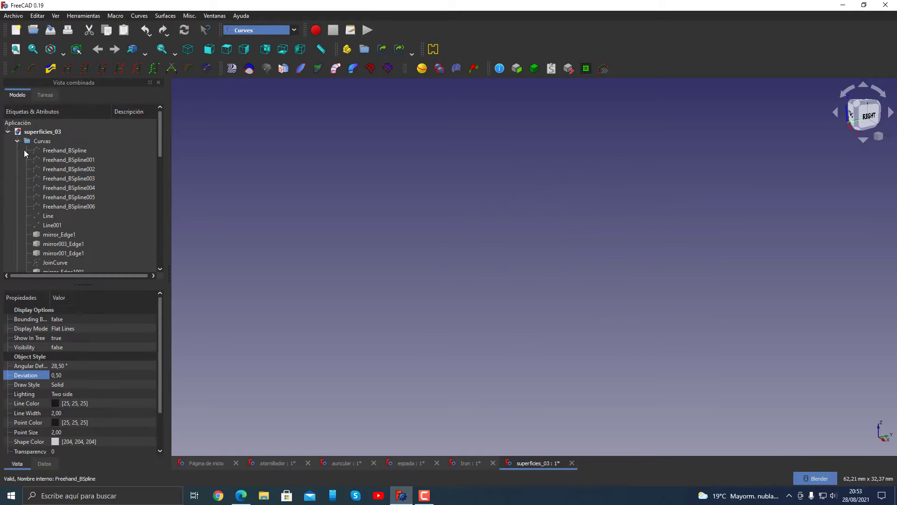
{"action": "left_click", "coordinate": [55, 151]}
{"action": "scroll", "coordinate": [63, 204], "scroll_direction": "down", "scroll_amount": 2}
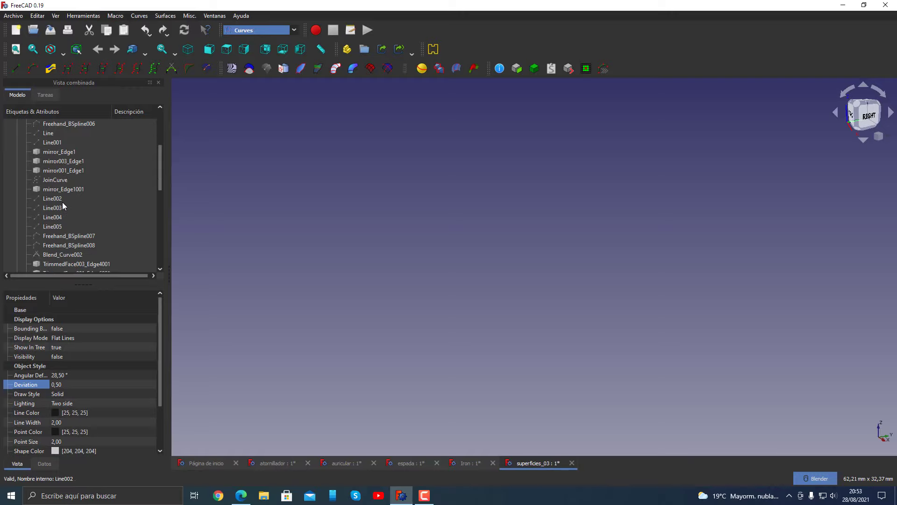
{"action": "scroll", "coordinate": [63, 206], "scroll_direction": "down", "scroll_amount": 1}
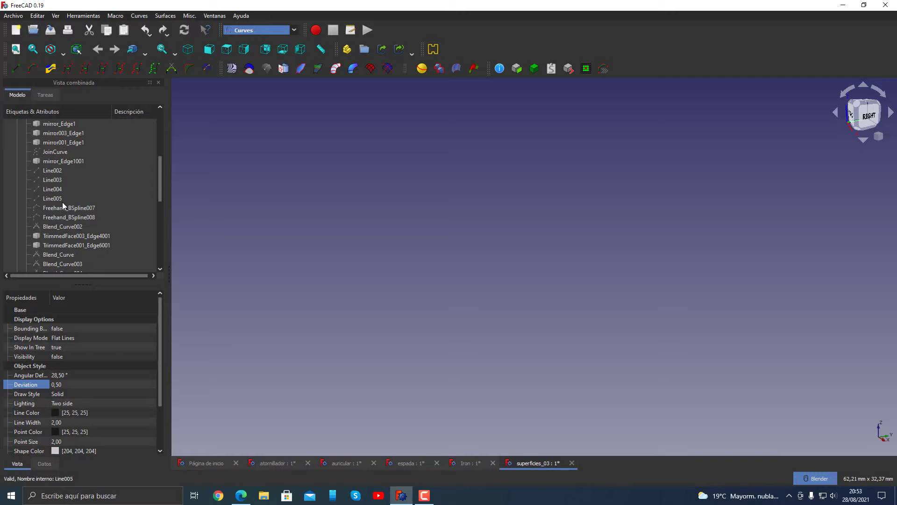
{"action": "left_click", "coordinate": [60, 225], "text": "shift"}
{"action": "key", "text": "space"}
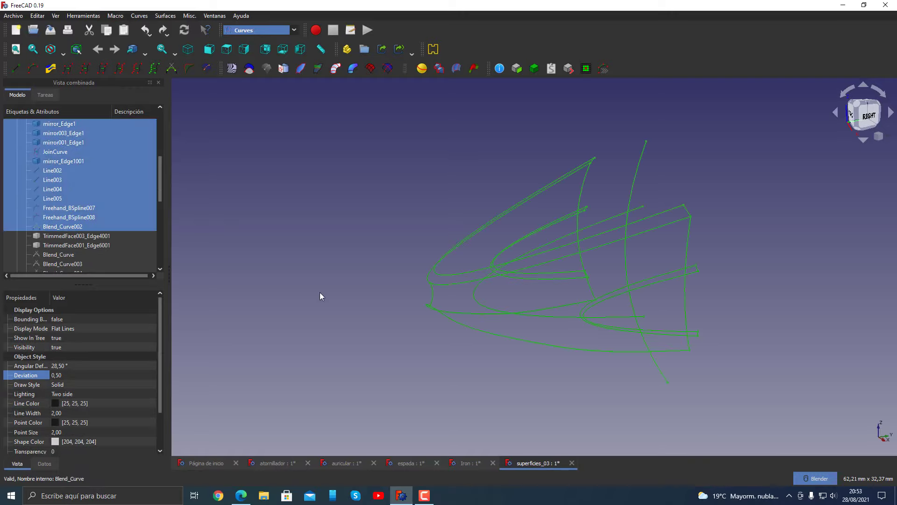
{"action": "left_click", "coordinate": [319, 293]}
{"action": "mouse_move", "coordinate": [402, 341]}
{"action": "middle_mouse_down"}
{"action": "mouse_move", "coordinate": [376, 327]}
{"action": "mouse_move", "coordinate": [505, 331]}
{"action": "mouse_move", "coordinate": [687, 360]}
{"action": "mouse_move", "coordinate": [807, 360]}
{"action": "mouse_move", "coordinate": [800, 381]}
{"action": "mouse_move", "coordinate": [769, 392]}
{"action": "mouse_move", "coordinate": [633, 393]}
{"action": "mouse_move", "coordinate": [392, 352]}
{"action": "middle_mouse_up"}
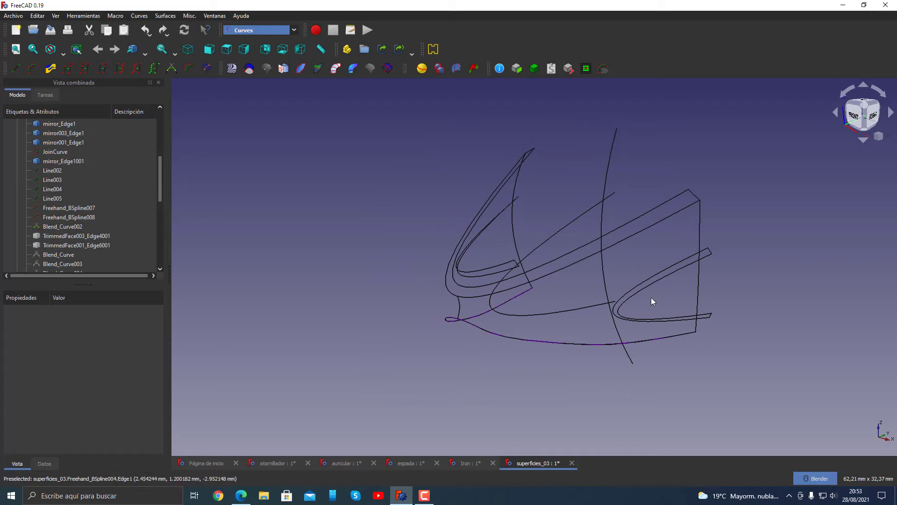
Create a ruled surface spanning the two selected curved edges
{"action": "left_click", "coordinate": [696, 196]}
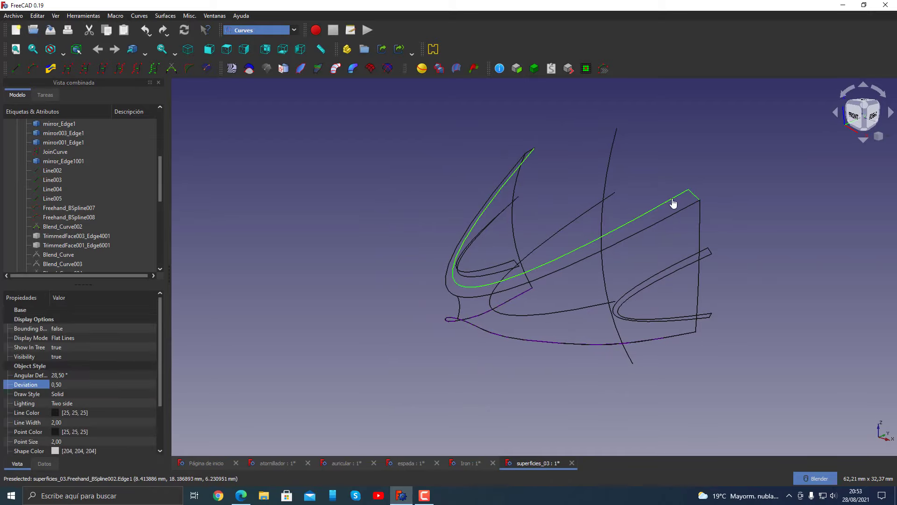
{"action": "middle_click_drag", "start_coordinate": [388, 218], "coordinate": [411, 185]}
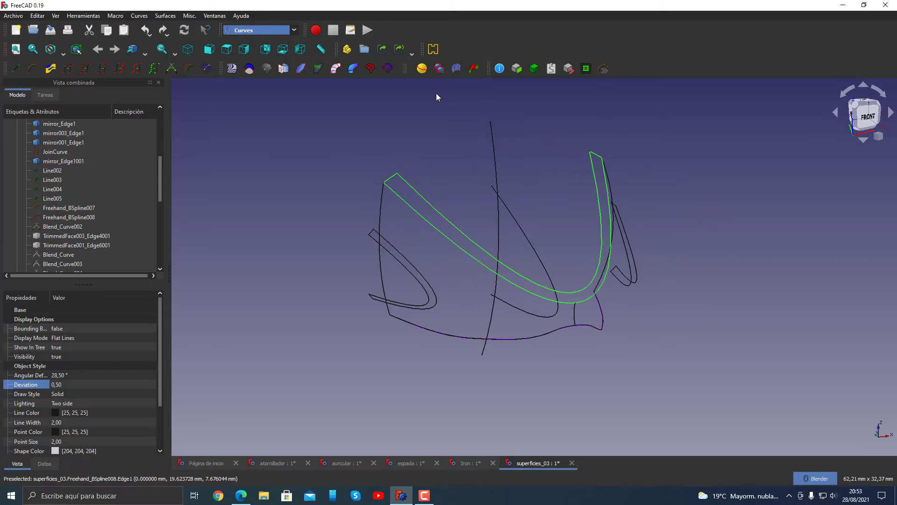
{"action": "left_click", "coordinate": [369, 69]}
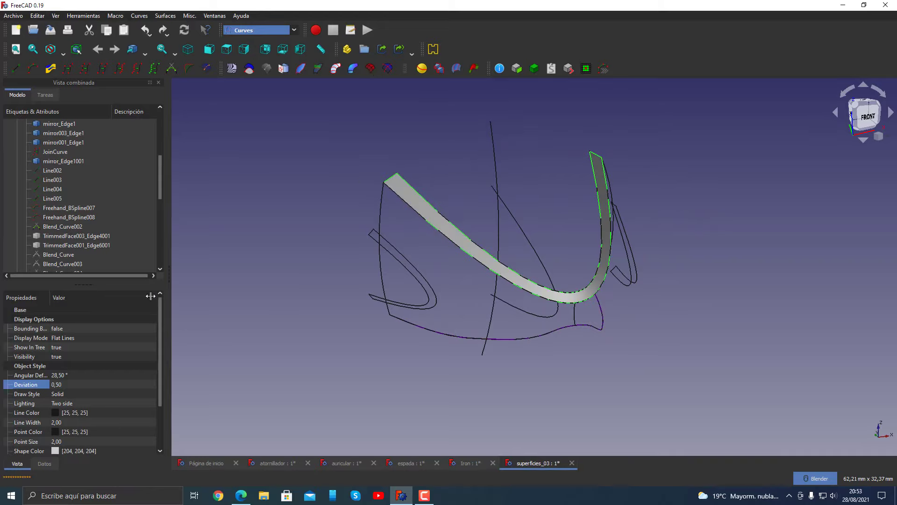
Set the strip surface's Deviation to 0,01 and check it from a new angle
{"action": "left_click", "coordinate": [68, 383]}
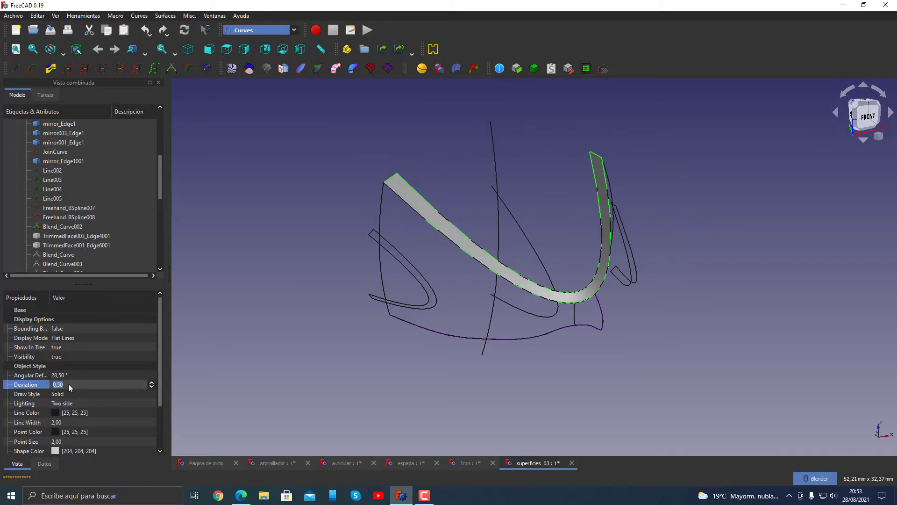
{"action": "type", "text": "1"}
{"action": "key", "text": "Return"}
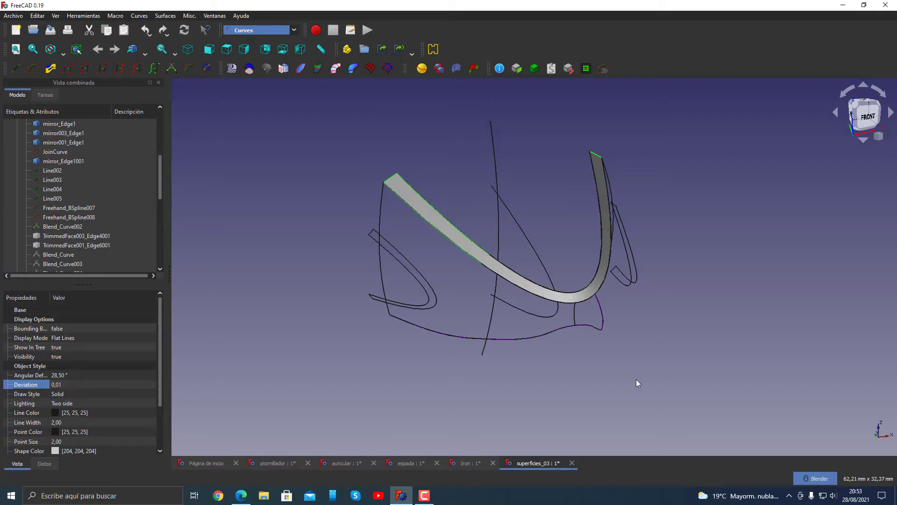
{"action": "mouse_move", "coordinate": [636, 380]}
{"action": "middle_mouse_down"}
{"action": "mouse_move", "coordinate": [683, 344]}
{"action": "mouse_move", "coordinate": [511, 327]}
{"action": "mouse_move", "coordinate": [310, 327]}
{"action": "mouse_move", "coordinate": [287, 314]}
{"action": "mouse_move", "coordinate": [337, 250]}
{"action": "mouse_move", "coordinate": [717, 431]}
{"action": "mouse_move", "coordinate": [531, 372]}
{"action": "middle_mouse_up"}
Select only Freehand_BSpline and drag its right end pole outward to widen the strip
{"action": "scroll", "coordinate": [124, 211], "scroll_direction": "up", "scroll_amount": 1}
{"action": "scroll", "coordinate": [113, 209], "scroll_direction": "up", "scroll_amount": 2}
{"action": "scroll", "coordinate": [112, 213], "scroll_direction": "up", "scroll_amount": 1}
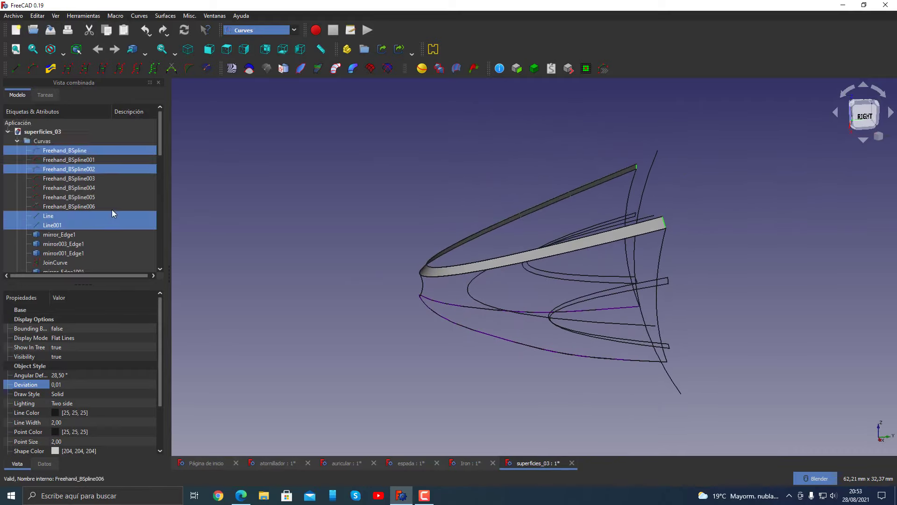
{"action": "left_click", "coordinate": [103, 170]}
{"action": "left_click", "coordinate": [71, 151]}
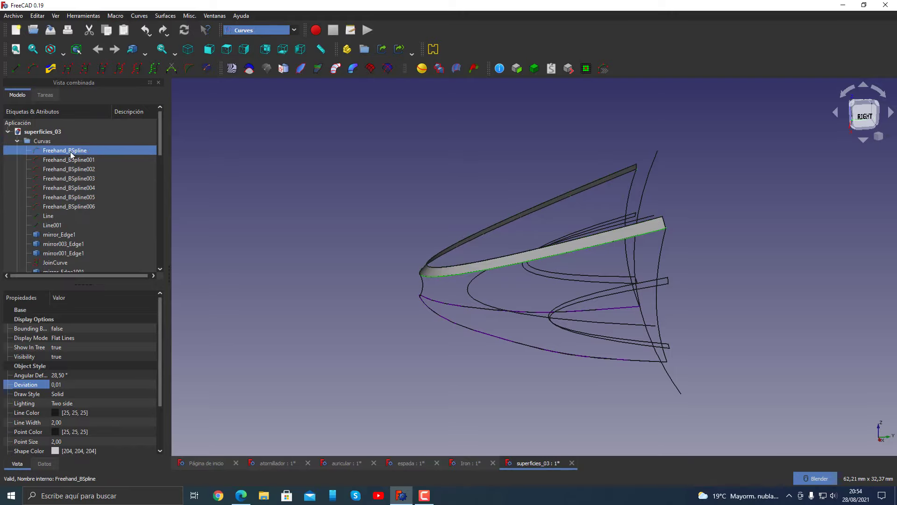
{"action": "mouse_move", "coordinate": [303, 223]}
{"action": "middle_mouse_down"}
{"action": "mouse_move", "coordinate": [457, 257]}
{"action": "mouse_move", "coordinate": [482, 288]}
{"action": "middle_mouse_up"}
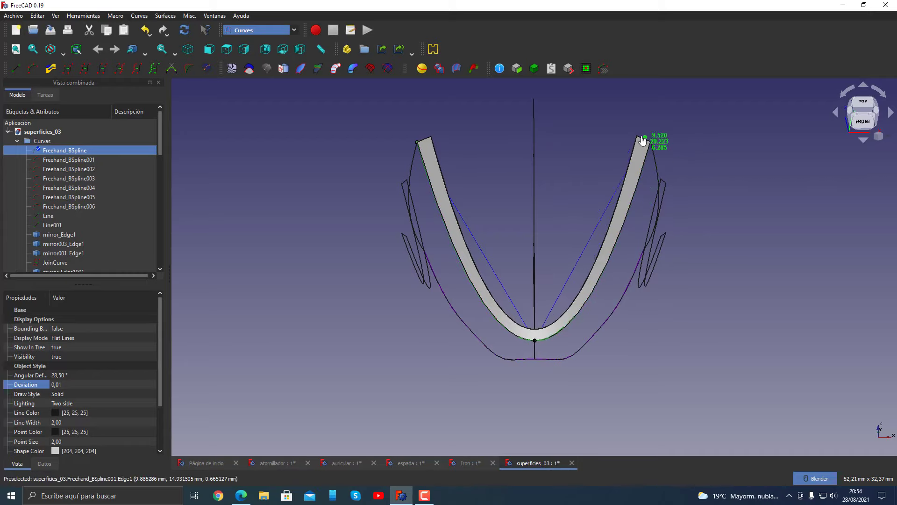
{"action": "left_click", "coordinate": [672, 150]}
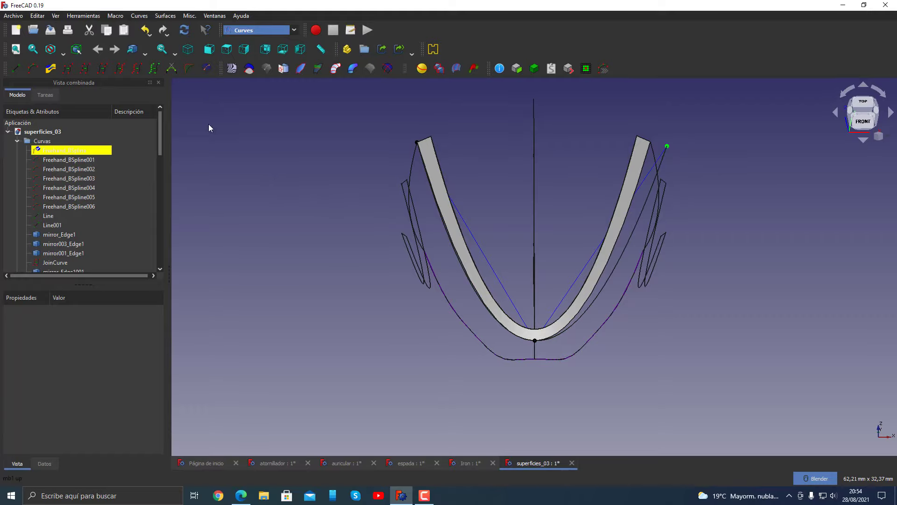
{"action": "key", "text": "Escape"}
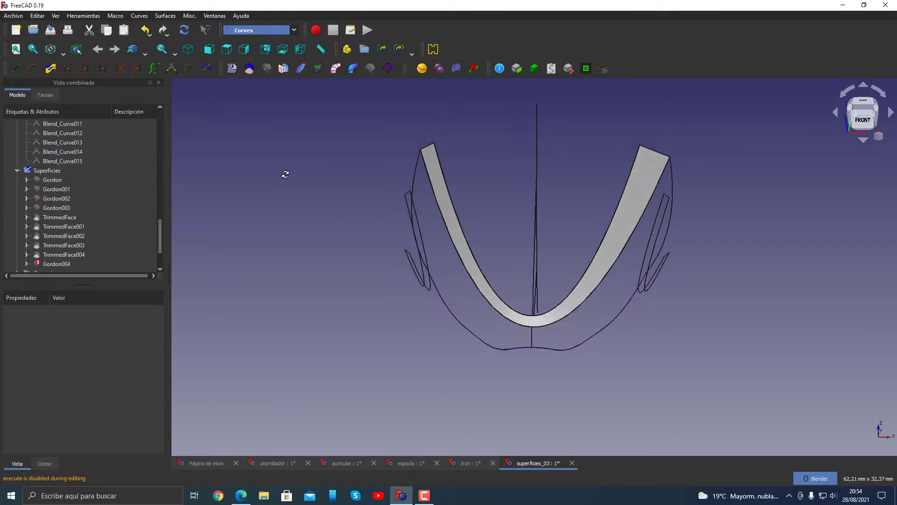